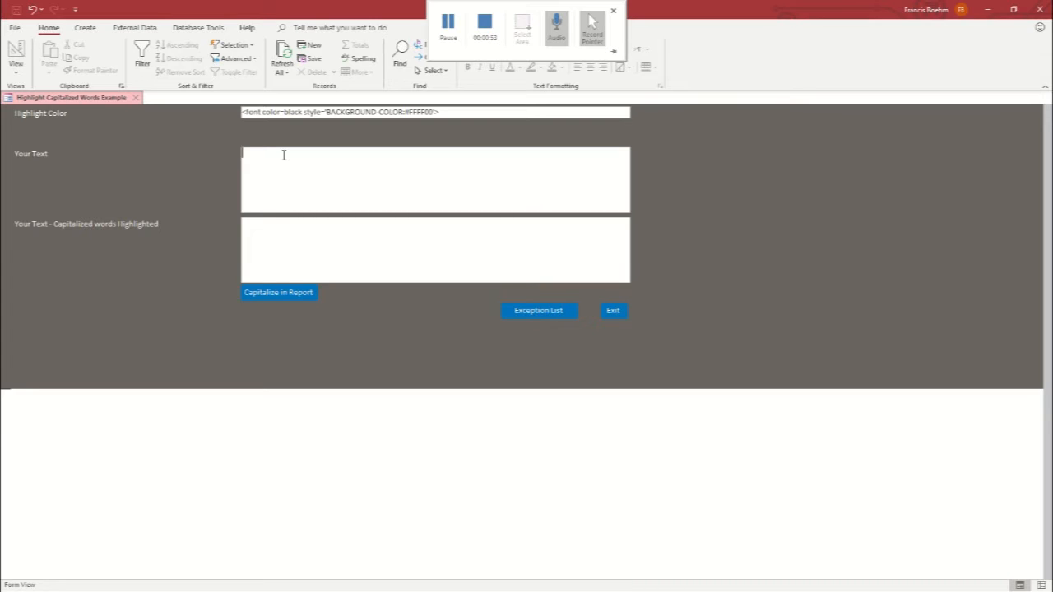
Enter in Your Text "The Davis Account is Currently In the Planning Phase. I fully expect to be Moving Into Development By this time Tomorrow"
{"action": "type", "text": "The Davis Al"}
{"action": "type", "text": "county"}
{"action": "key", "text": "BackSpace"}
{"action": "key", "text": "BackSpace"}
{"action": "type", "text": "t is Currently in the"}
{"action": "key", "text": "BackSpace"}
{"action": "key", "text": "BackSpace"}
{"action": "key", "text": "BackSpace"}
{"action": "key", "text": "BackSpace"}
{"action": "key", "text": "BackSpace"}
{"action": "key", "text": "BackSpace"}
{"action": "key", "text": "BackSpace"}
{"action": "type", "text": "In the Planning Pha"}
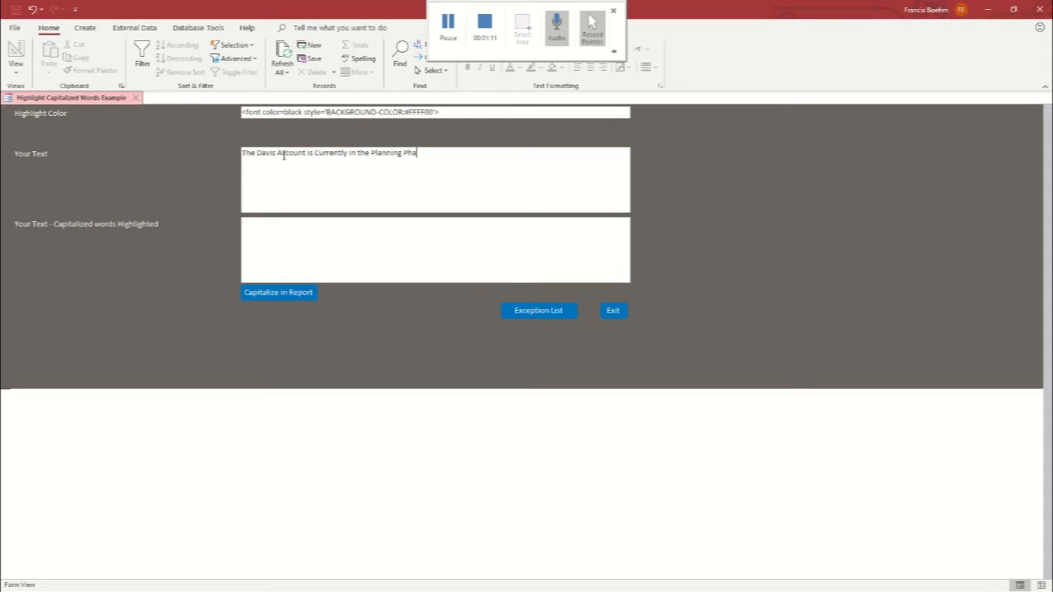
{"action": "type", "text": "se. I fully expect to be Moving Into Deve"}
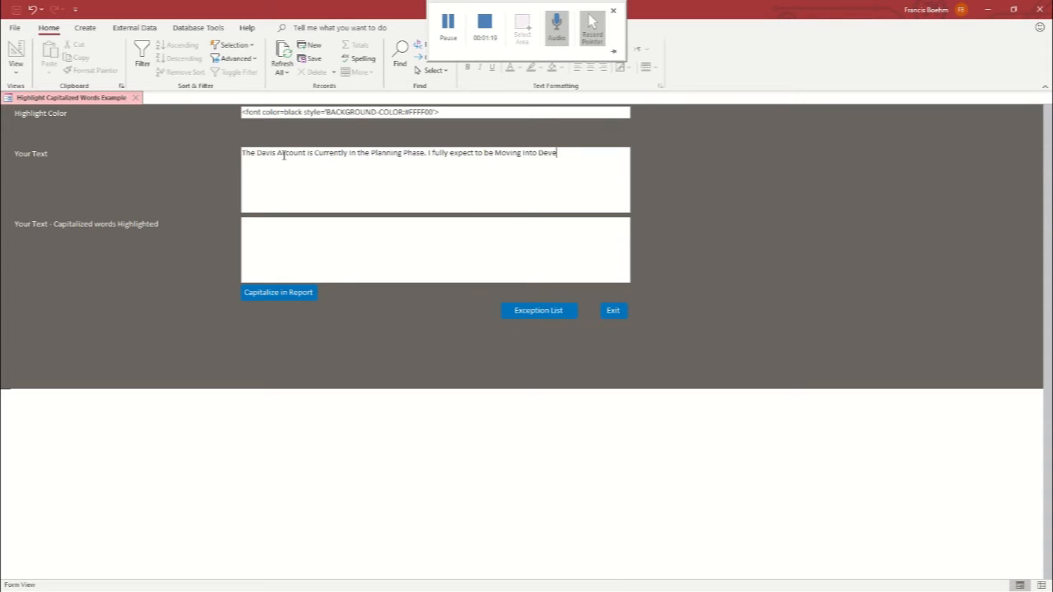
{"action": "type", "text": "lopment By this time Tomorrow"}
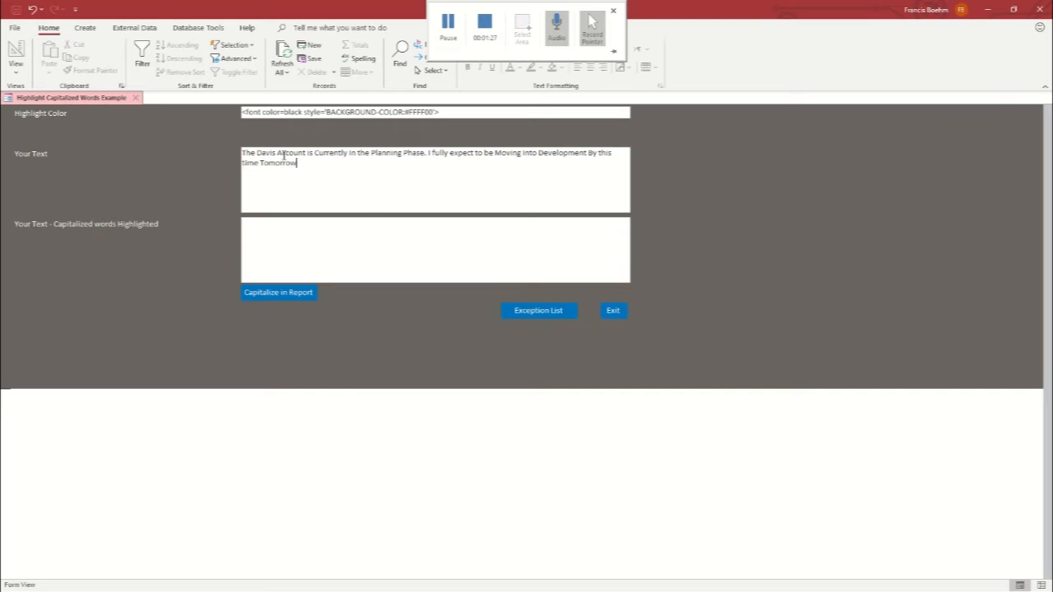
Continue Your Text with ". It is my Hope that It Will Be Completed By Friday of Next Week"
{"action": "type", "text": ". It is my Hope that It Will Be comp"}
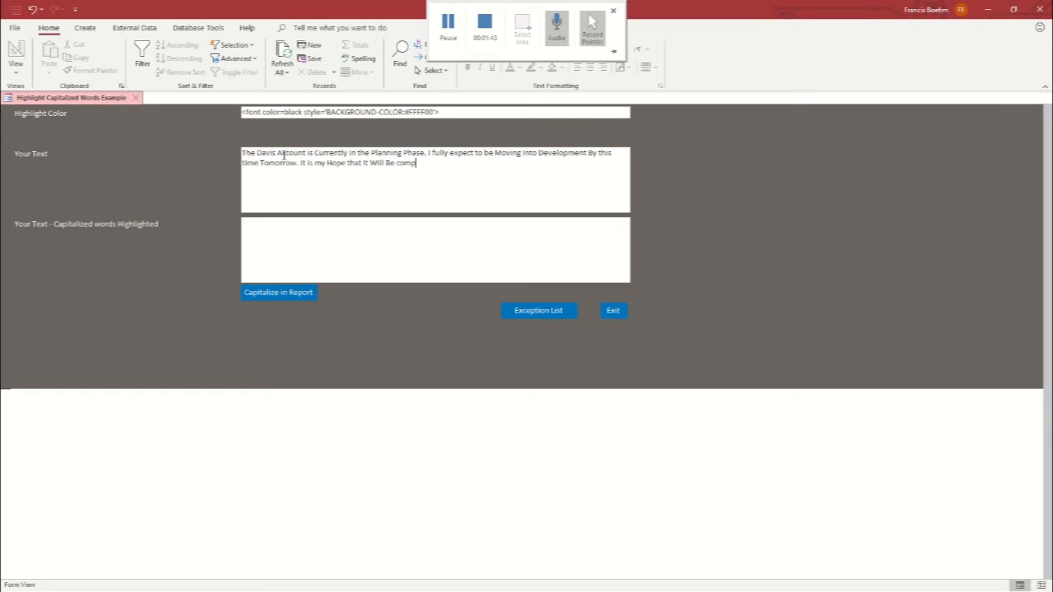
{"action": "key", "text": "BackSpace"}
{"action": "key", "text": "BackSpace"}
{"action": "key", "text": "BackSpace"}
{"action": "key", "text": "BackSpace"}
{"action": "type", "text": "Completed By Friday of Next Week"}
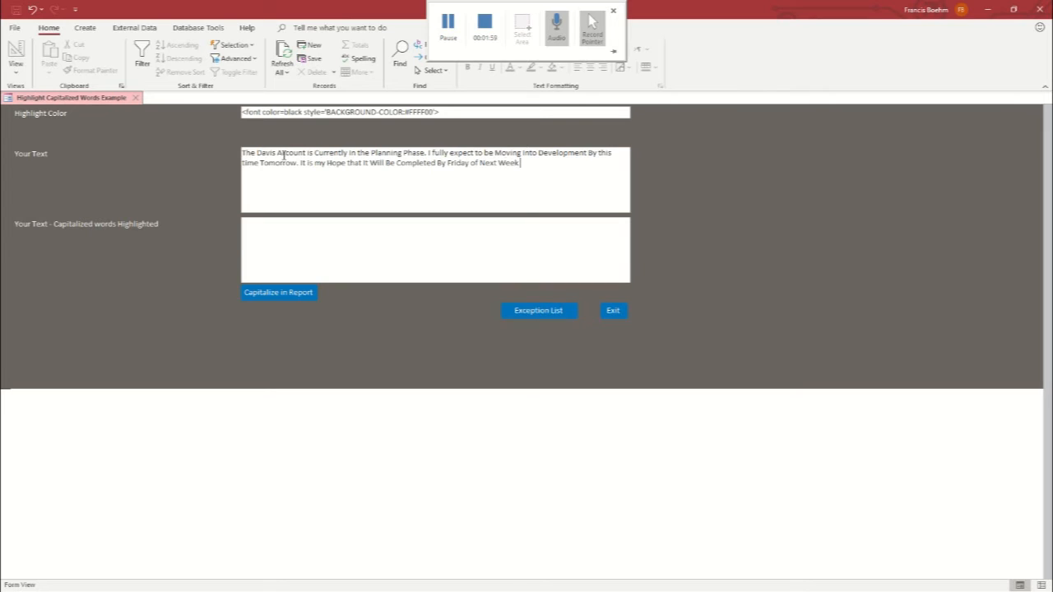
Finish Your Text with "by the latest. I will continue to Inform You of my Progress With This Account." and generate the highlighted version
{"action": "type", "text": " by the latest. I will continue to"}
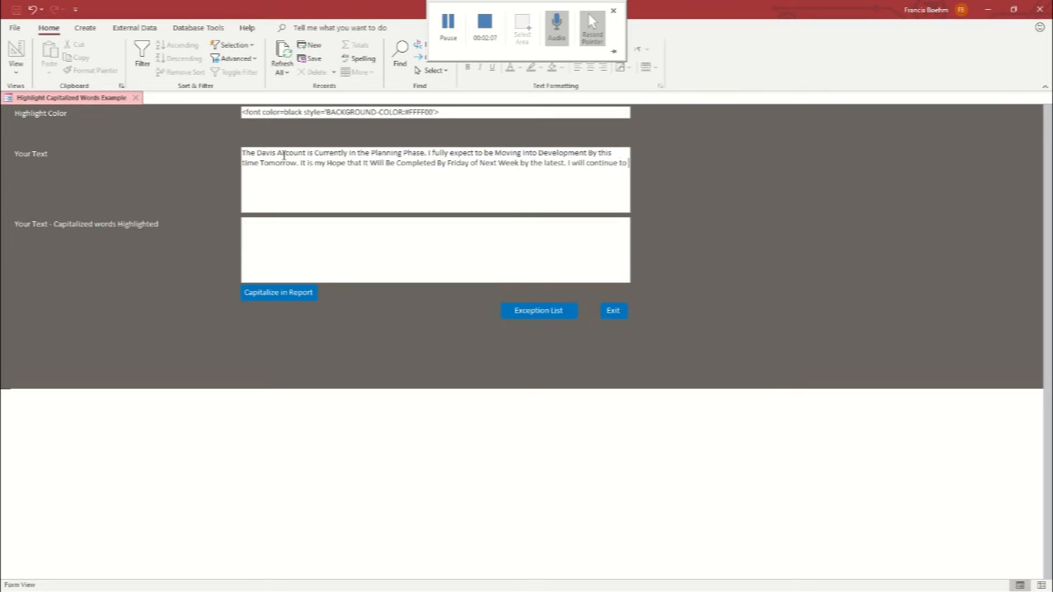
{"action": "type", "text": " Inform "}
{"action": "type", "text": "You of "}
{"action": "type", "text": "my Progr"}
{"action": "type", "text": "ess."}
{"action": "type", "text": " With Th"}
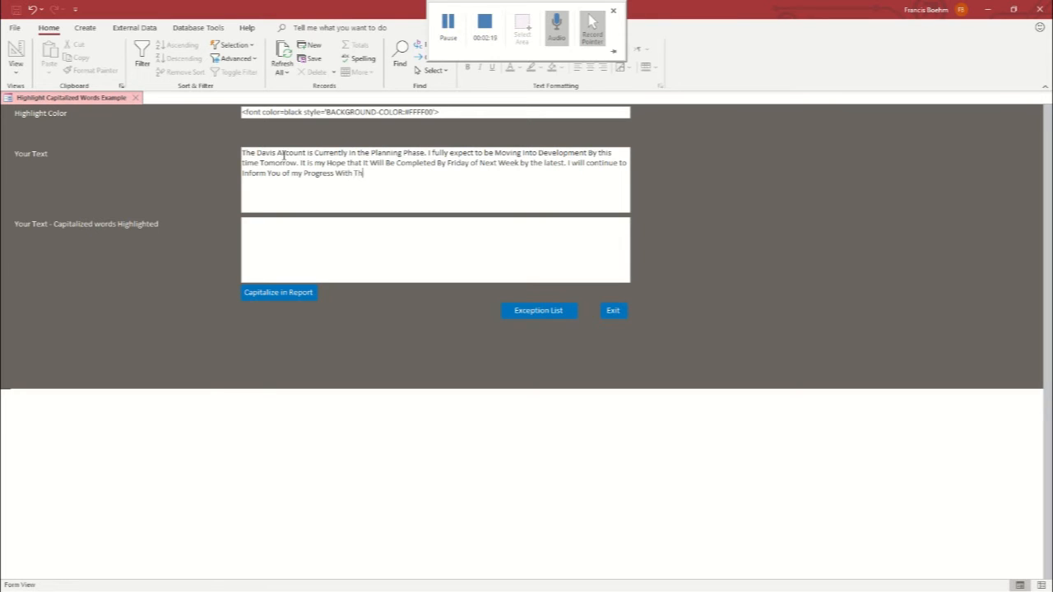
{"action": "type", "text": "is Account."}
{"action": "left_click", "coordinate": [520, 253]}
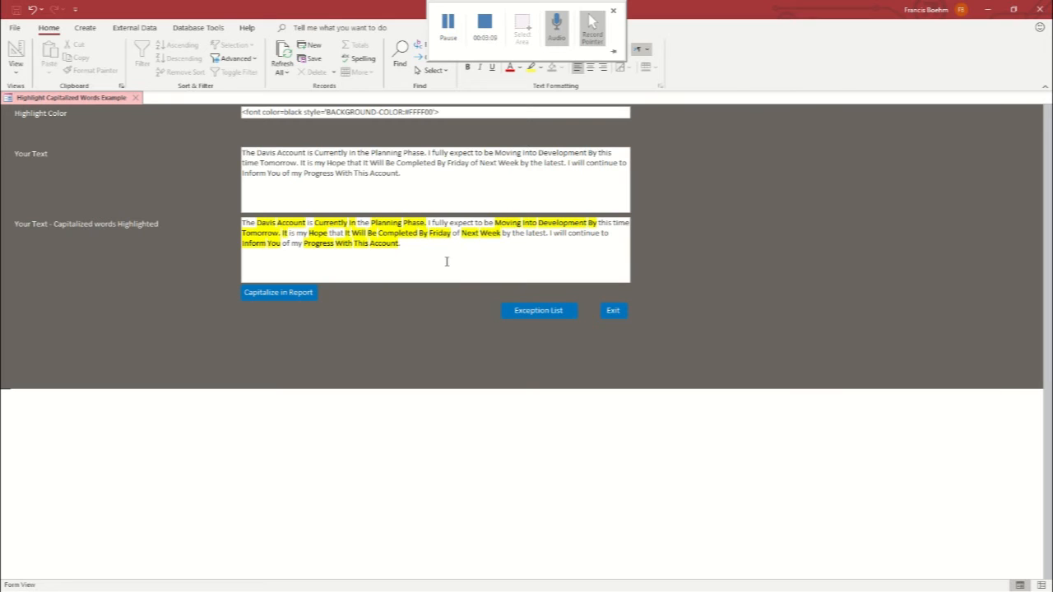
Replace the Tutorial entry in the exception list with Development and close the list
{"action": "left_click", "coordinate": [537, 311]}
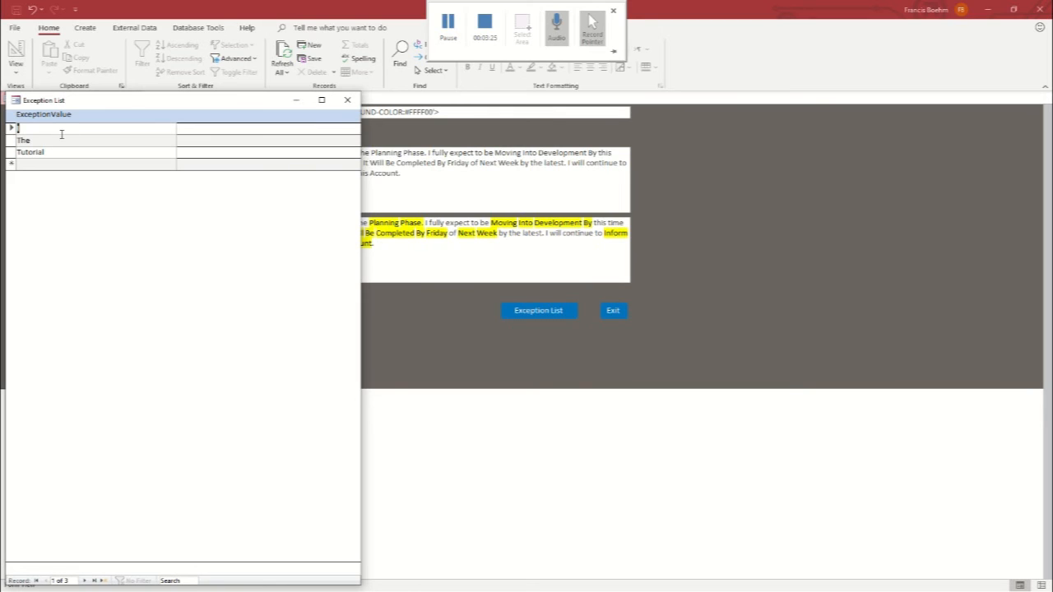
{"action": "double_click", "coordinate": [33, 153]}
{"action": "key", "text": "Delete"}
{"action": "type", "text": "Development"}
{"action": "left_click", "coordinate": [346, 100]}
Generate the report showing the entered text alongside its version with capitalized words highlighted
{"action": "left_click", "coordinate": [475, 249]}
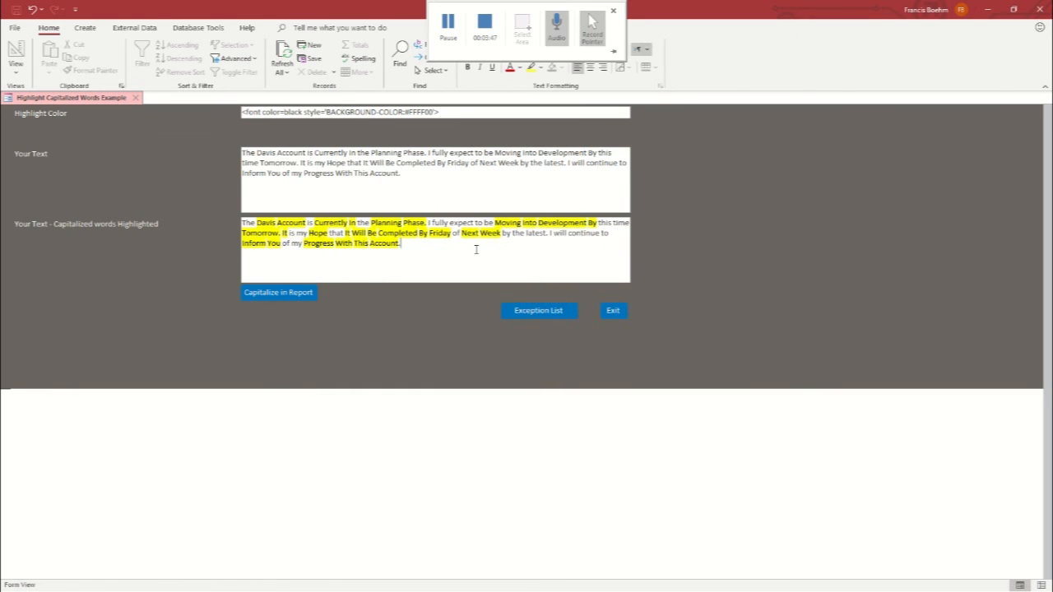
{"action": "left_click", "coordinate": [284, 294]}
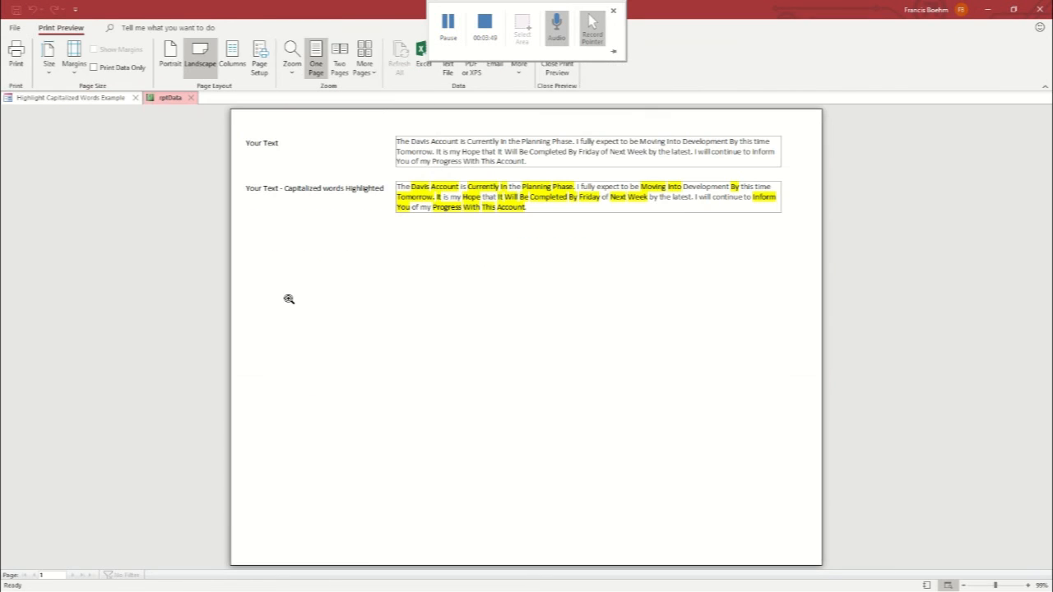